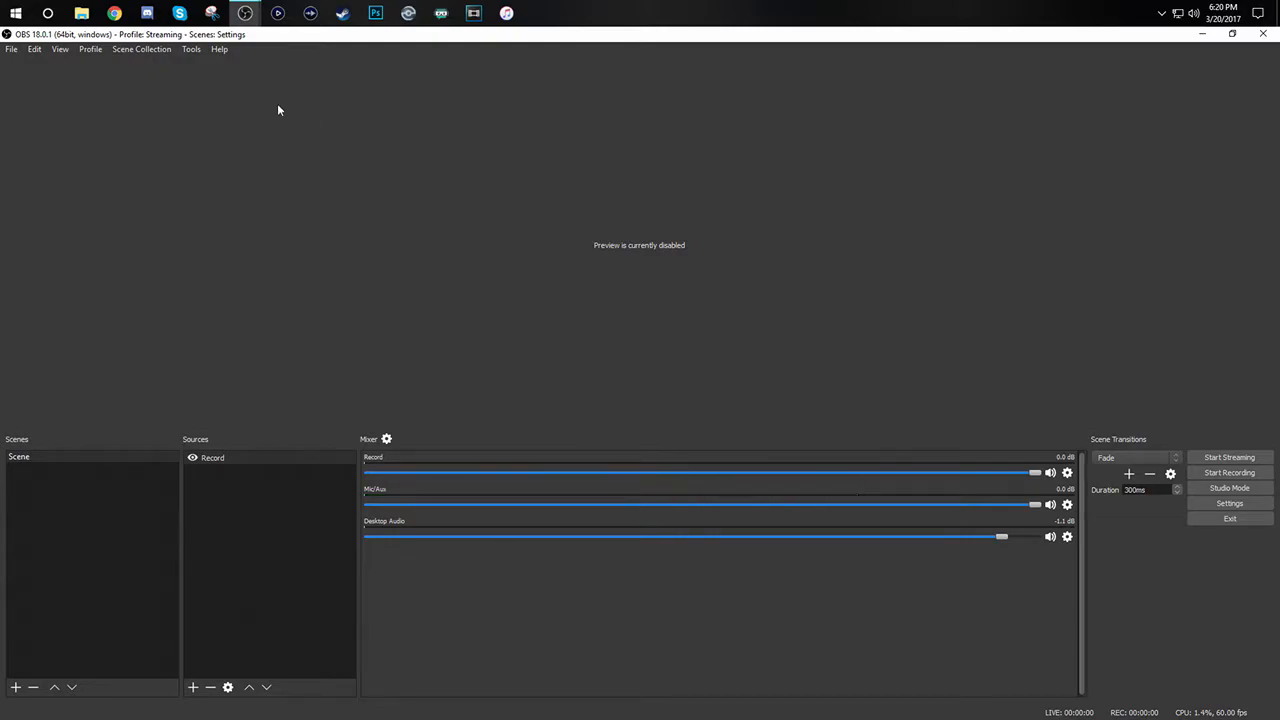
Step: Open the recording output settings and select mp4 as the recording format and x264 as the encoder
{"action": "left_click", "coordinate": [11, 49]}
{"action": "left_click", "coordinate": [42, 102]}
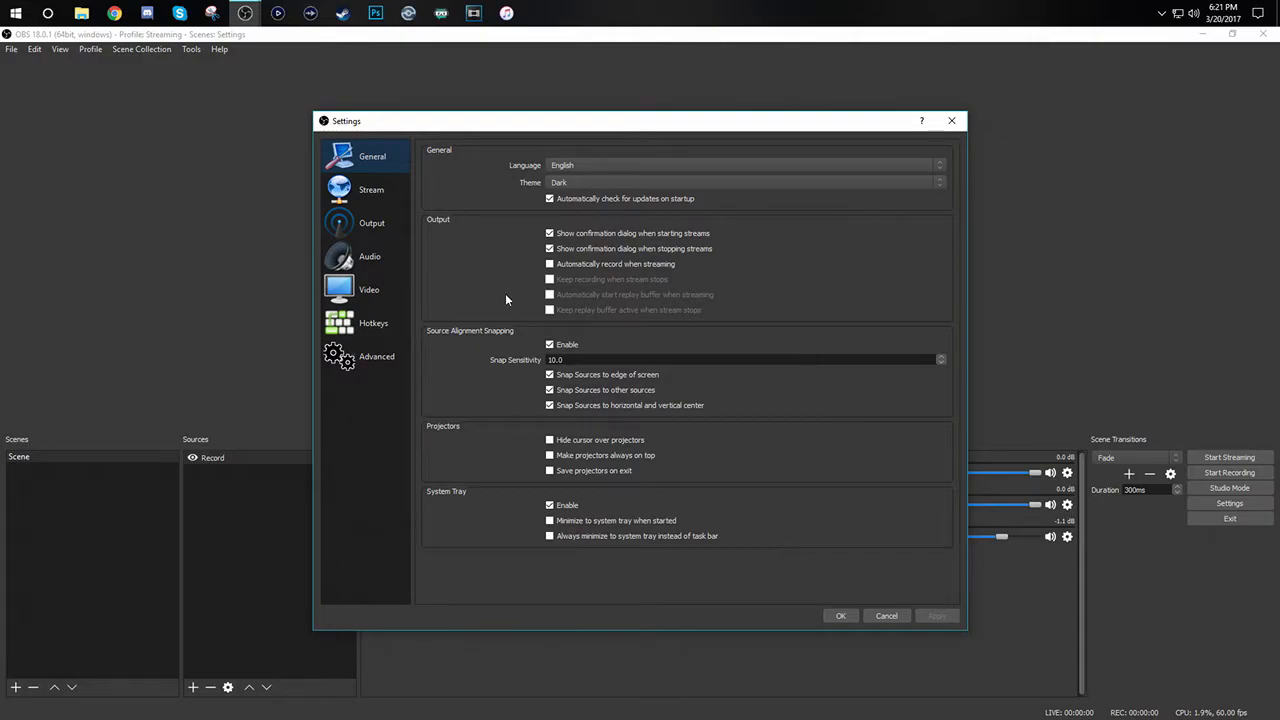
{"action": "left_click", "coordinate": [393, 227]}
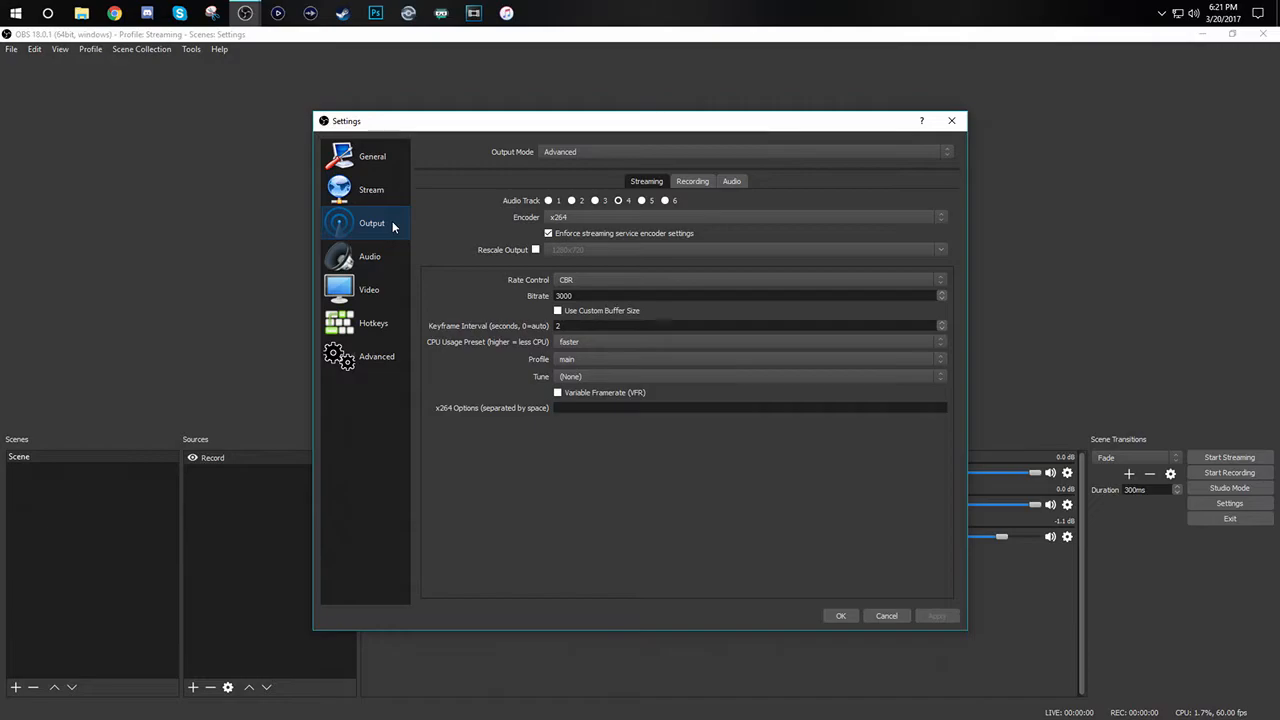
{"action": "left_click", "coordinate": [692, 182]}
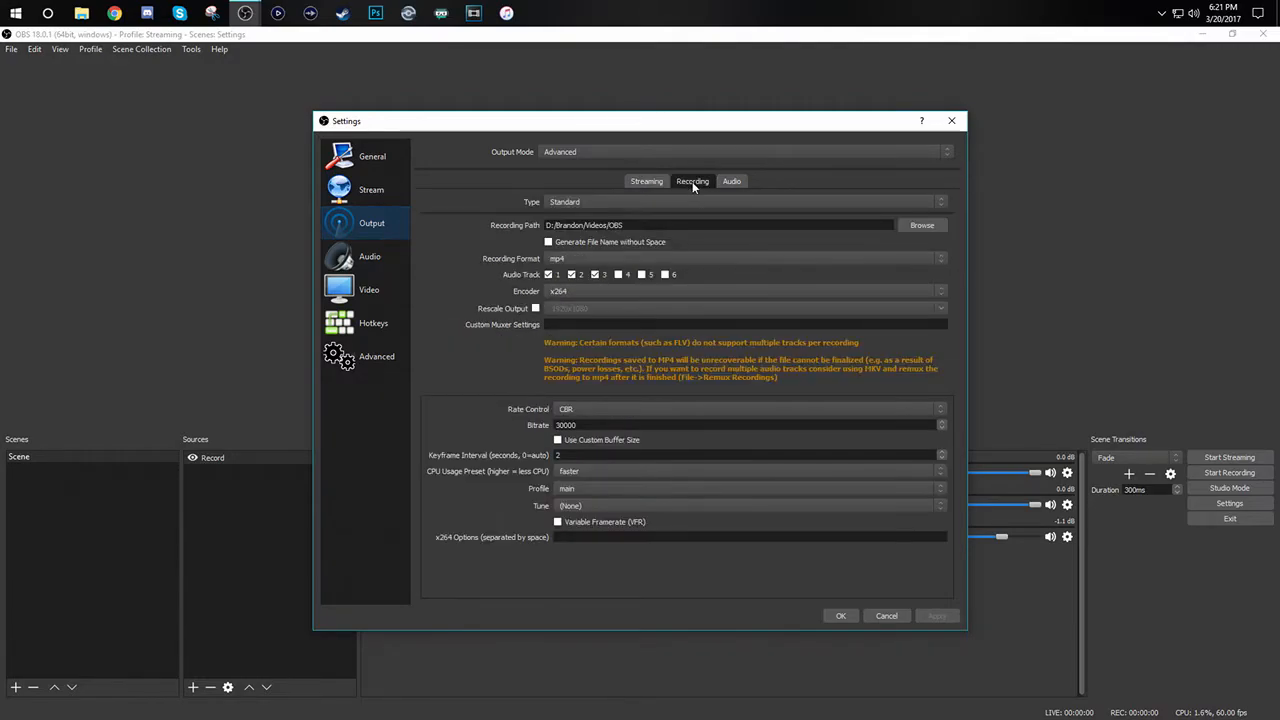
{"action": "left_click", "coordinate": [602, 258]}
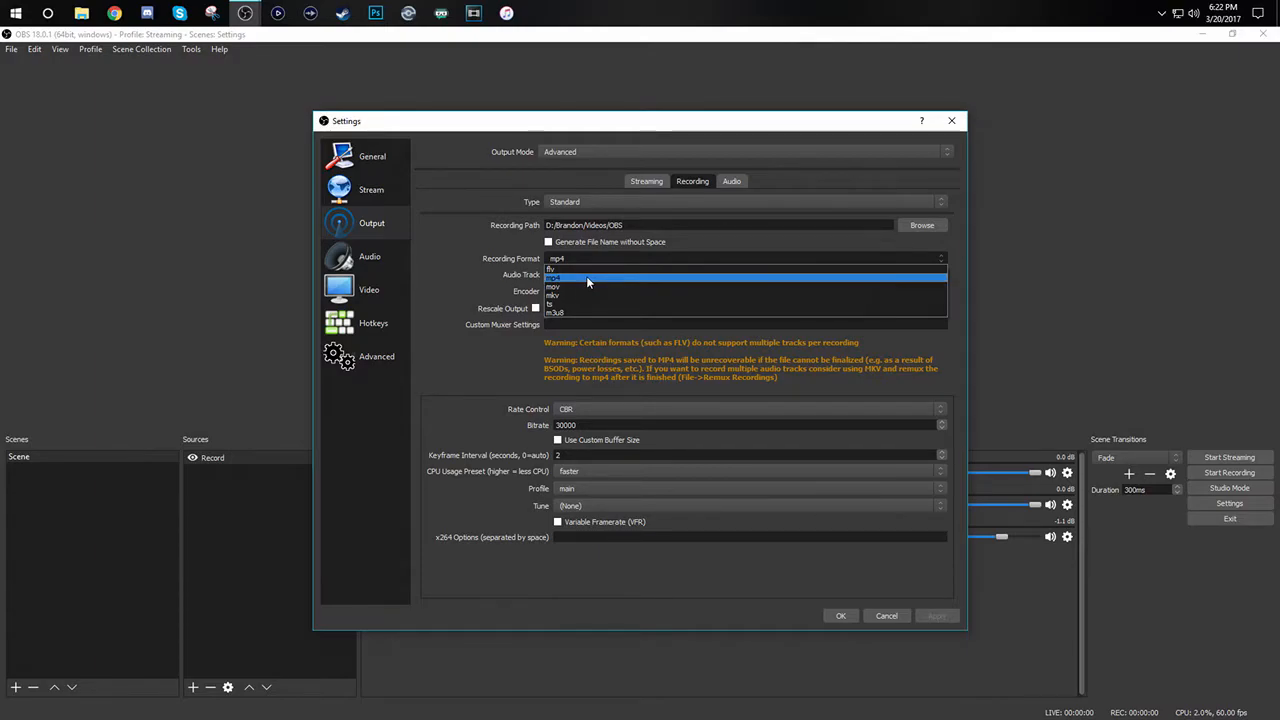
{"action": "left_click", "coordinate": [586, 276]}
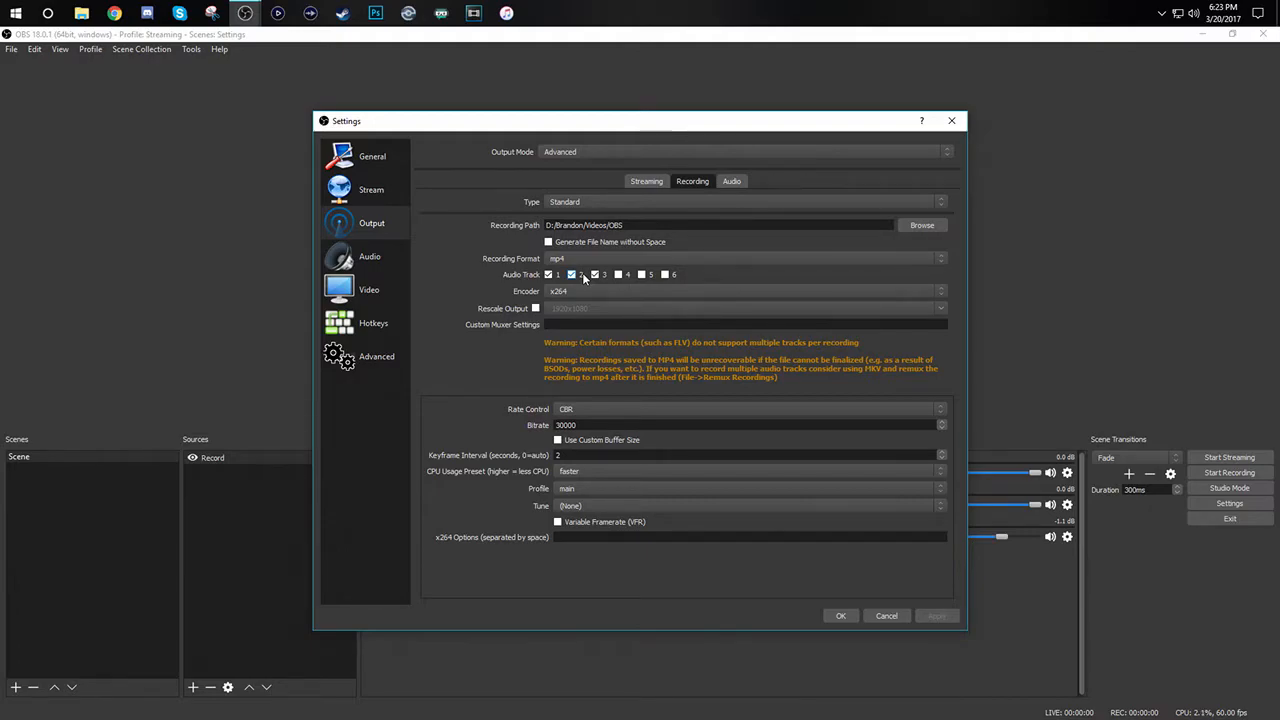
{"action": "left_click", "coordinate": [588, 288]}
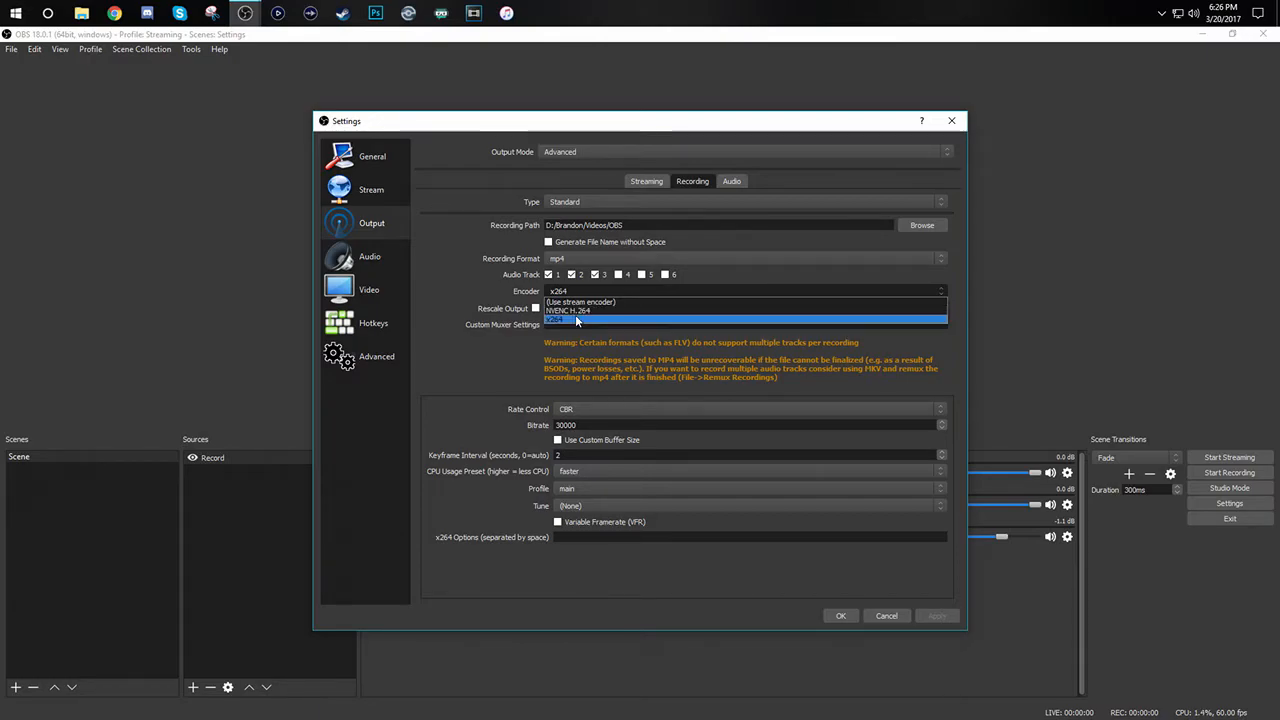
{"action": "left_click", "coordinate": [575, 316]}
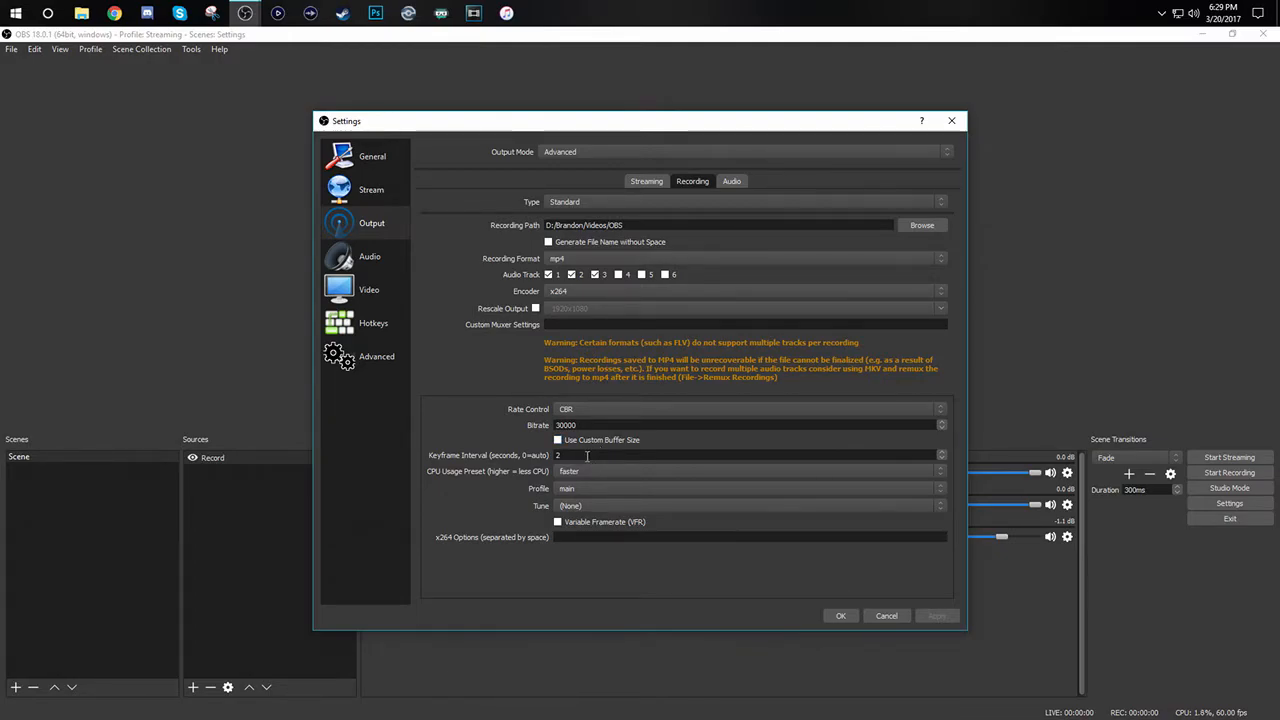
Step: Set the recording's keyframe interval to 0 and its CPU usage preset to faster
{"action": "left_click_drag", "start_coordinate": [587, 456], "coordinate": [534, 455]}
{"action": "type", "text": "0"}
{"action": "left_click", "coordinate": [578, 471]}
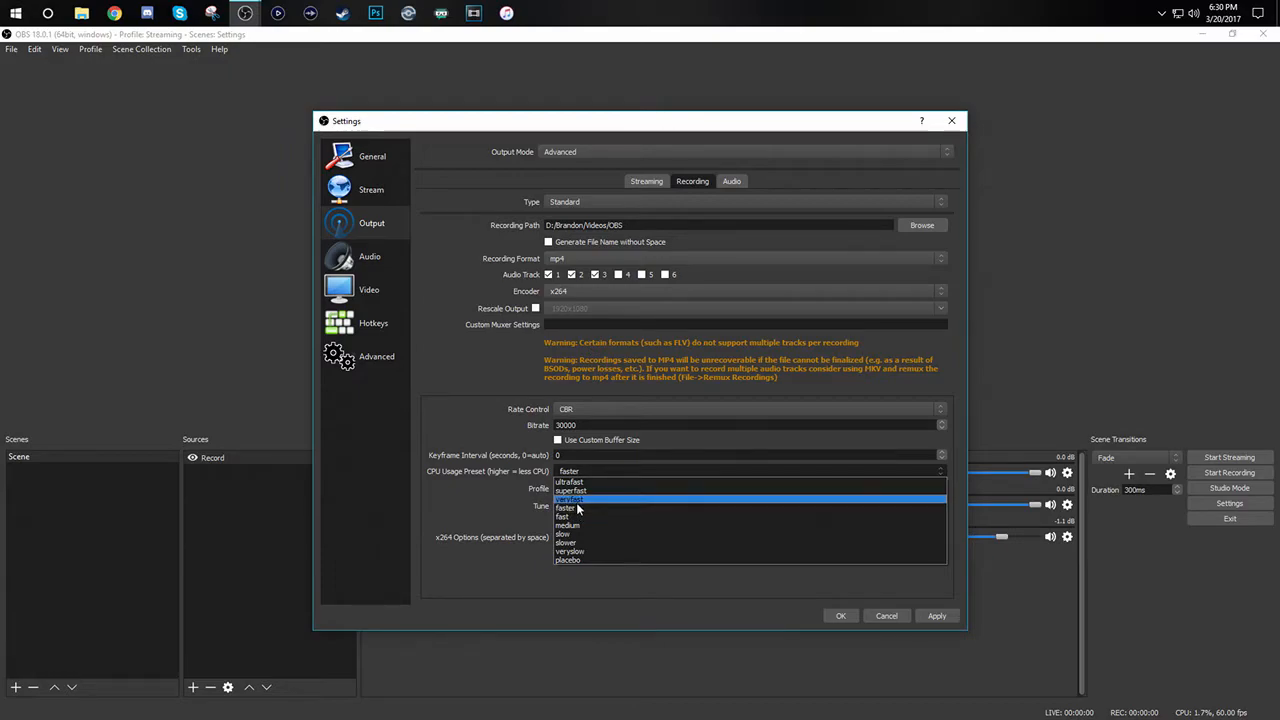
{"action": "left_click", "coordinate": [578, 508]}
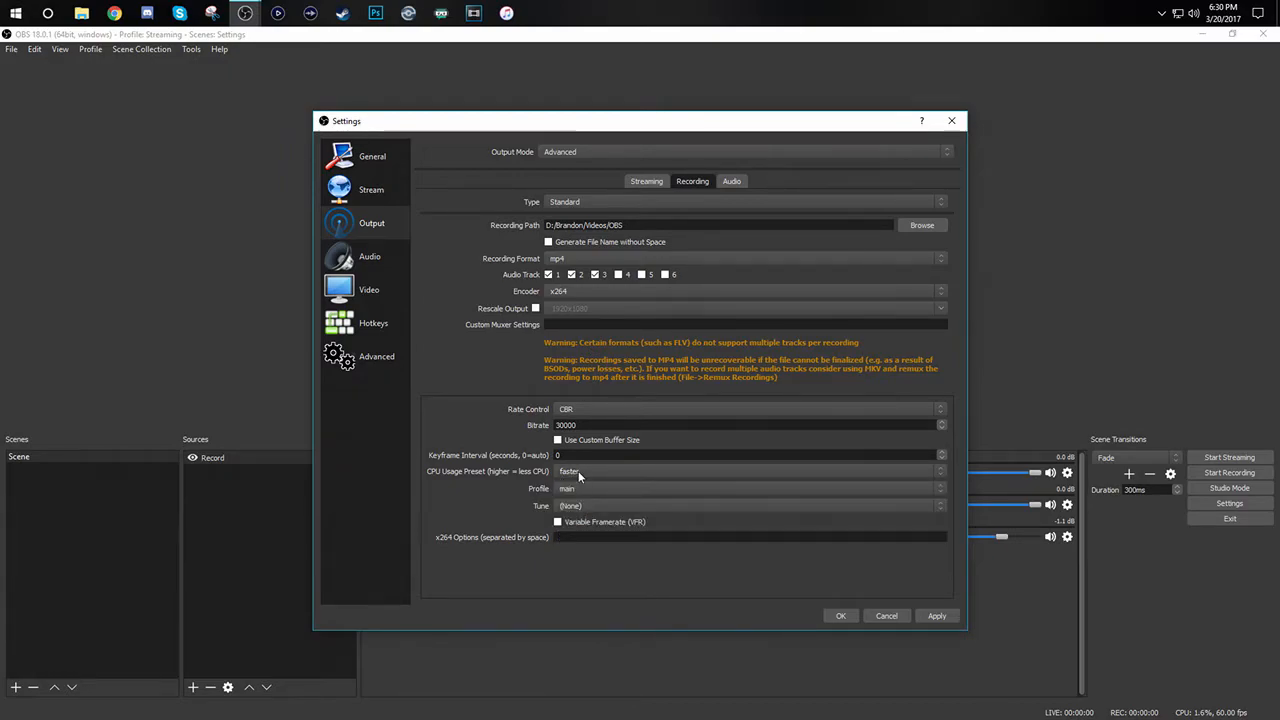
{"action": "left_click", "coordinate": [578, 471]}
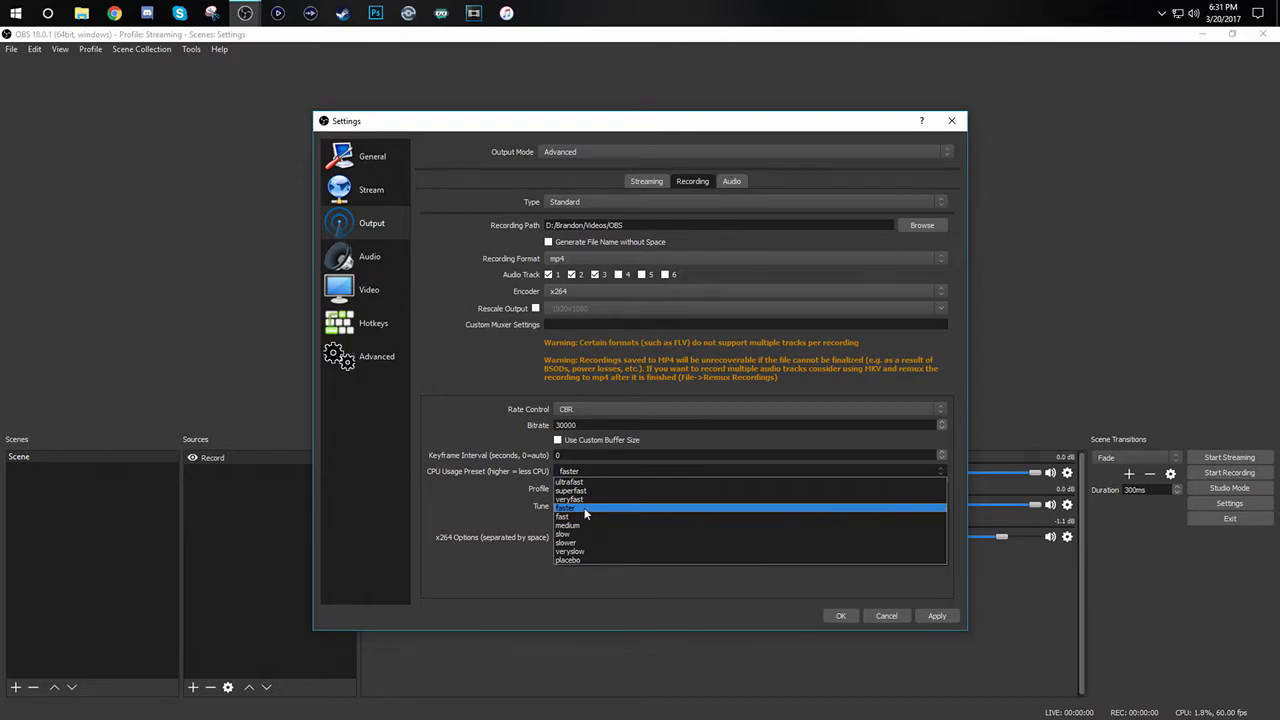
{"action": "left_click", "coordinate": [583, 507]}
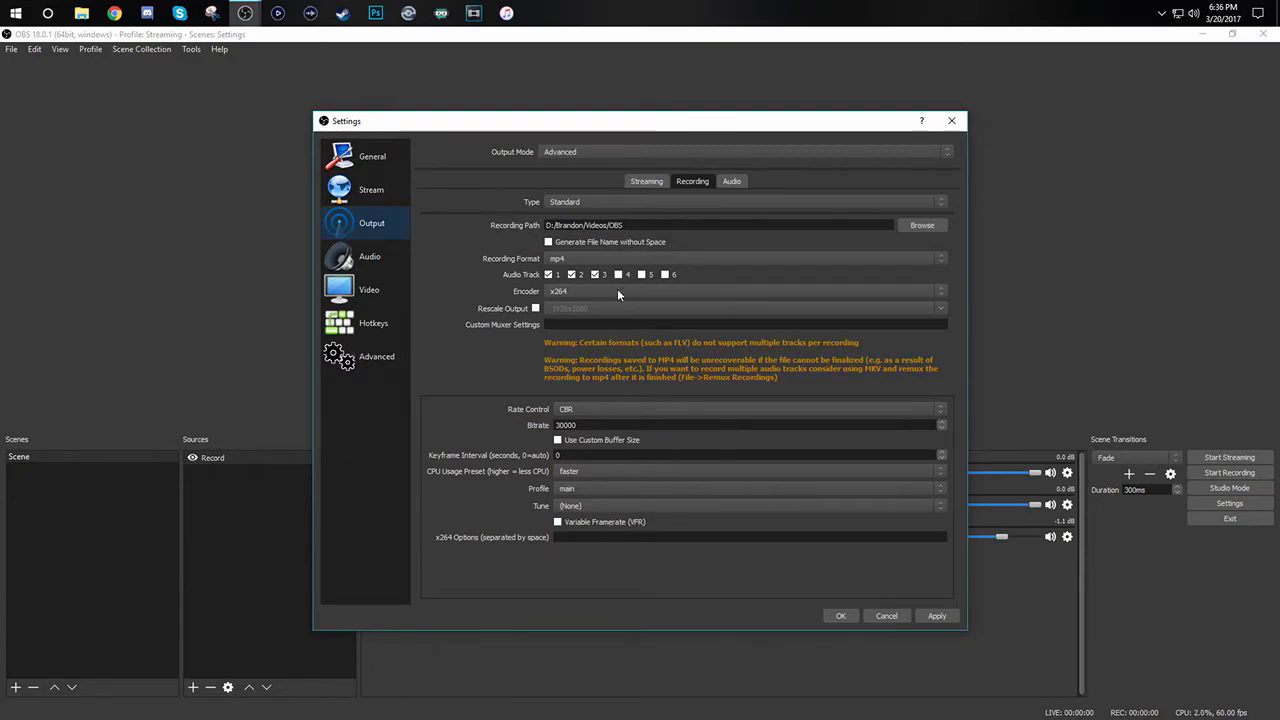
Step: Switch the recording encoder to NVENC H.264 with a bitrate of 40000 and the Default preset
{"action": "left_click", "coordinate": [617, 288]}
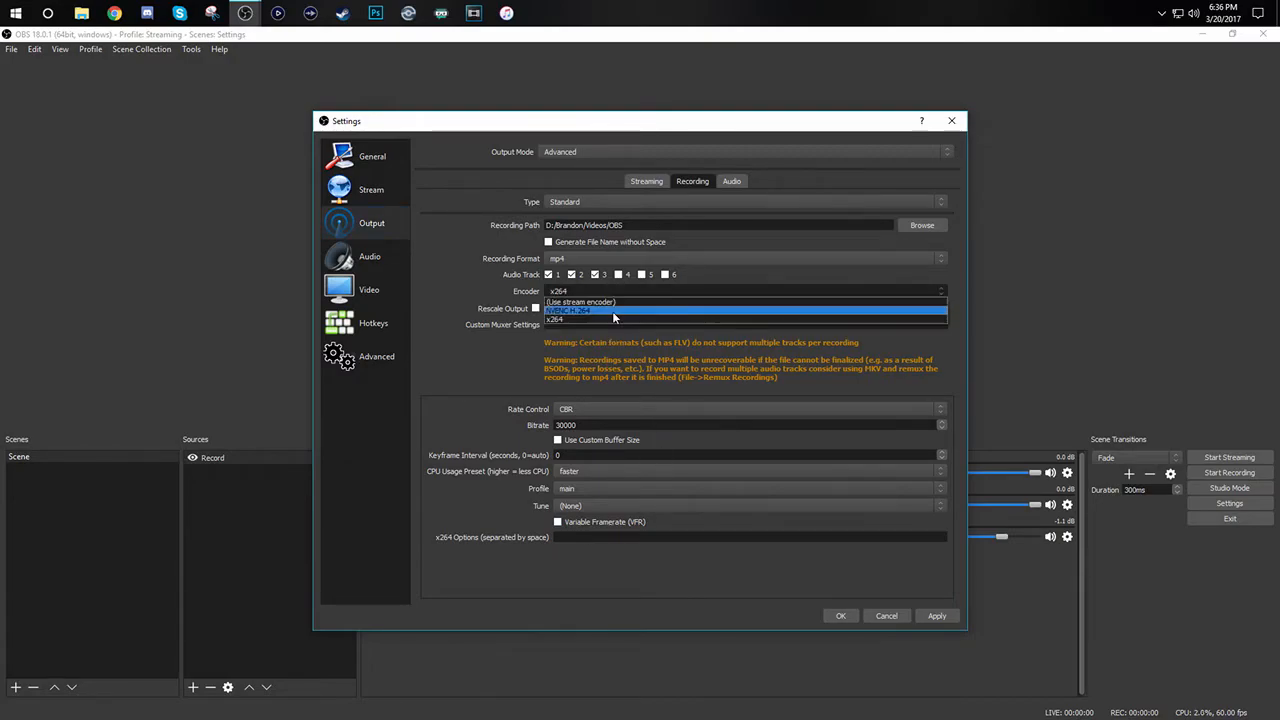
{"action": "left_click", "coordinate": [612, 311]}
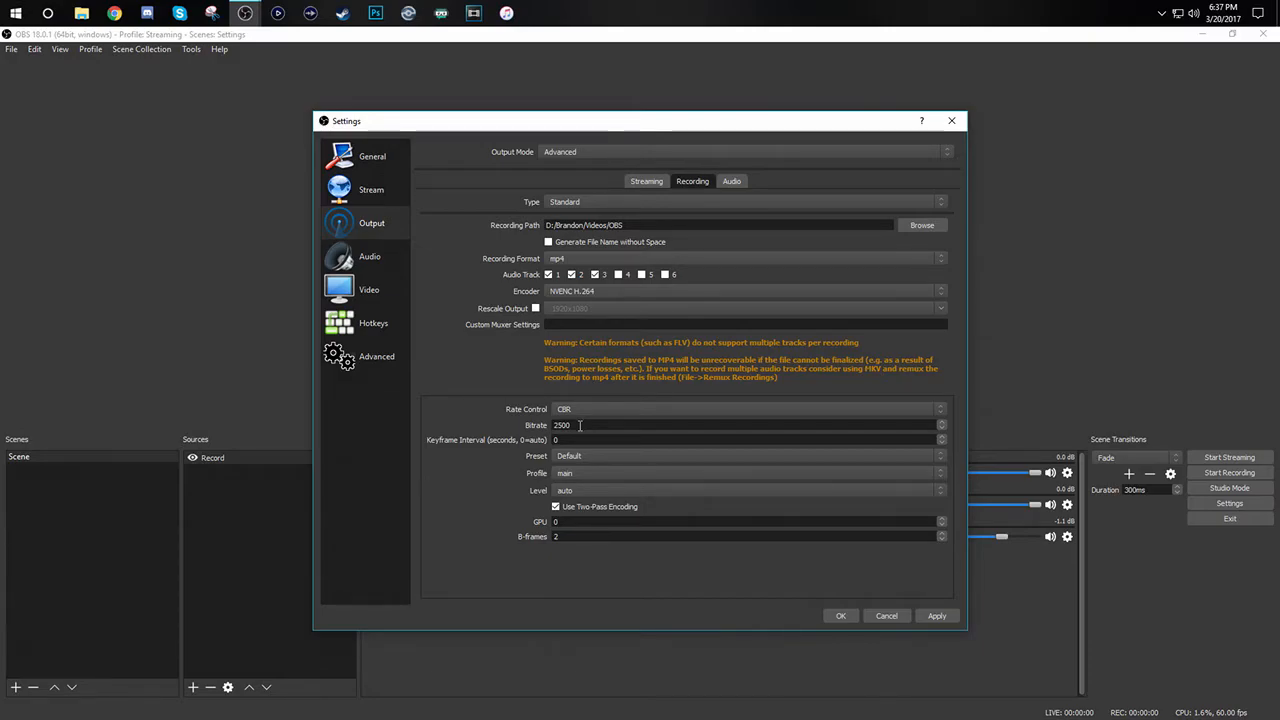
{"action": "left_click_drag", "start_coordinate": [580, 425], "coordinate": [547, 427]}
{"action": "type", "text": "40000"}
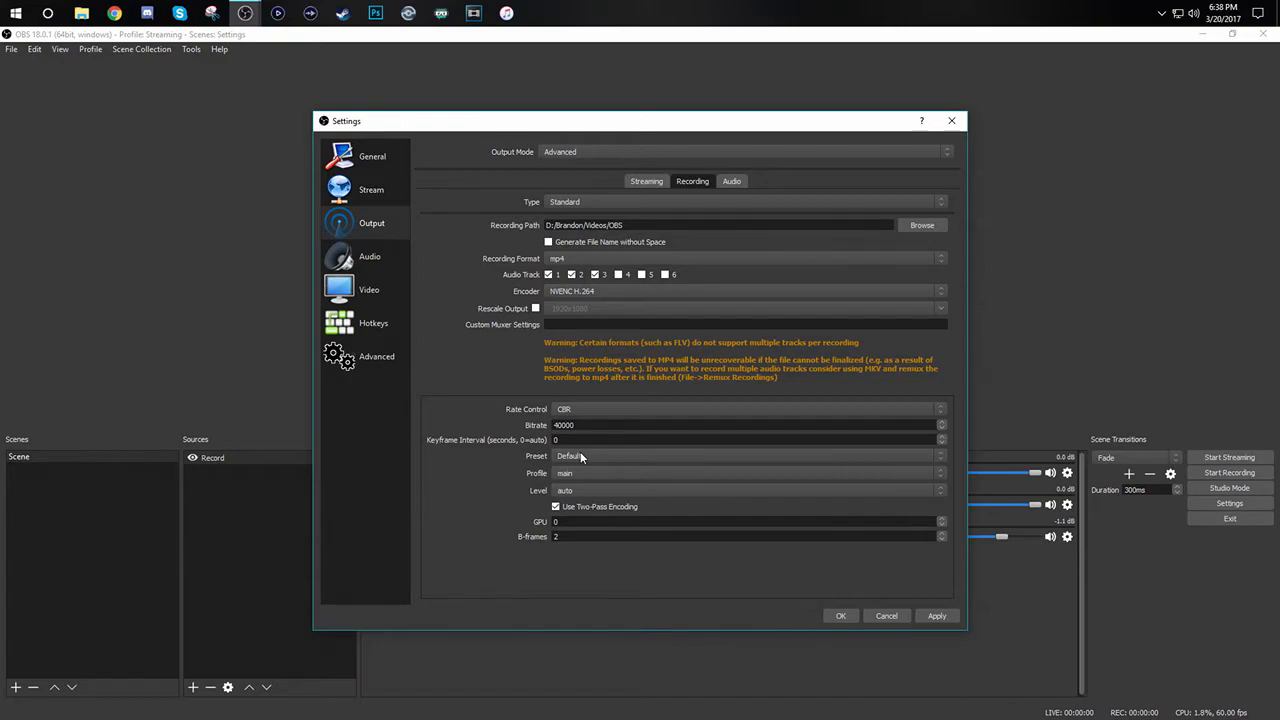
{"action": "left_click", "coordinate": [581, 456]}
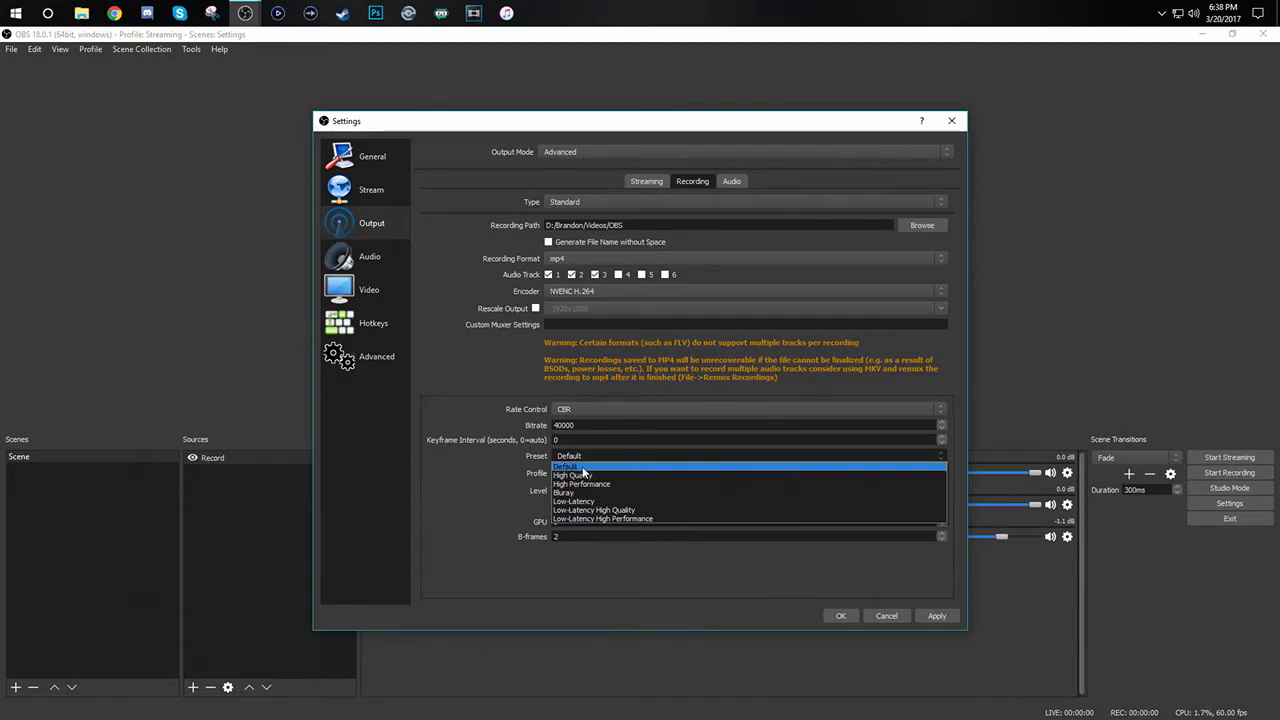
{"action": "left_click", "coordinate": [582, 466]}
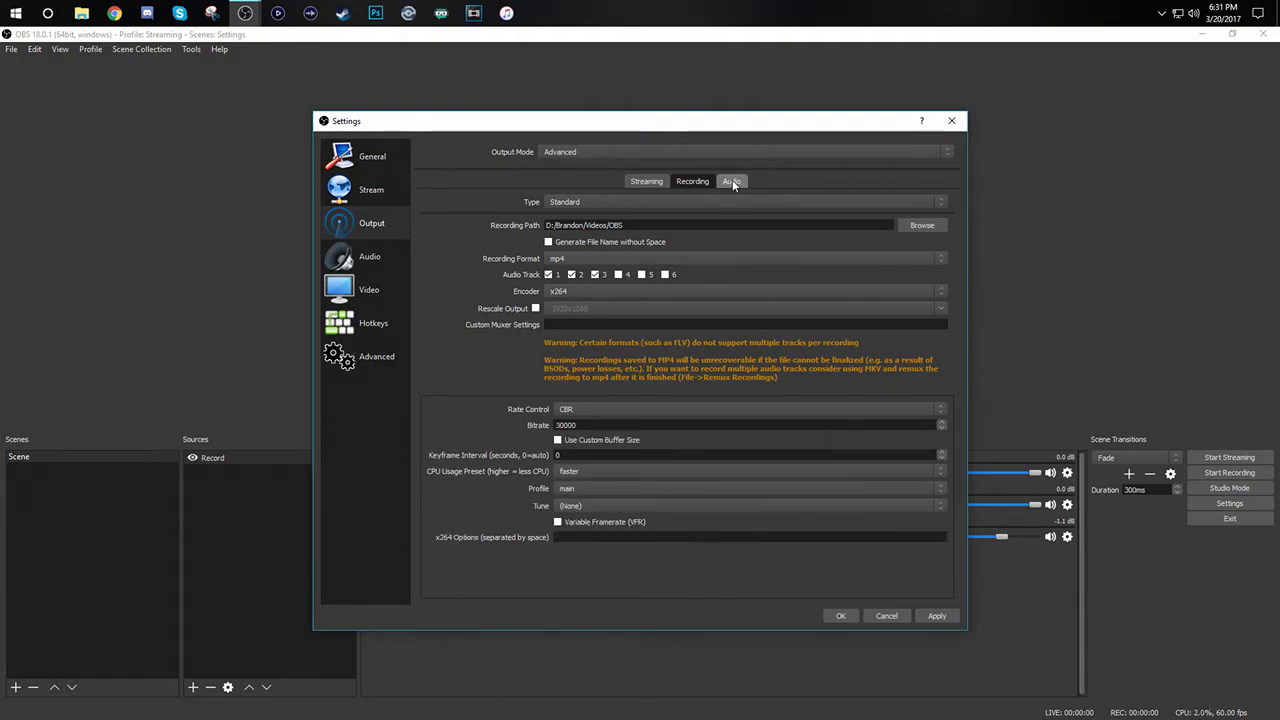
Step: Set the audio bitrate of all six output tracks to 320 and open the general Audio settings
{"action": "left_click", "coordinate": [731, 181]}
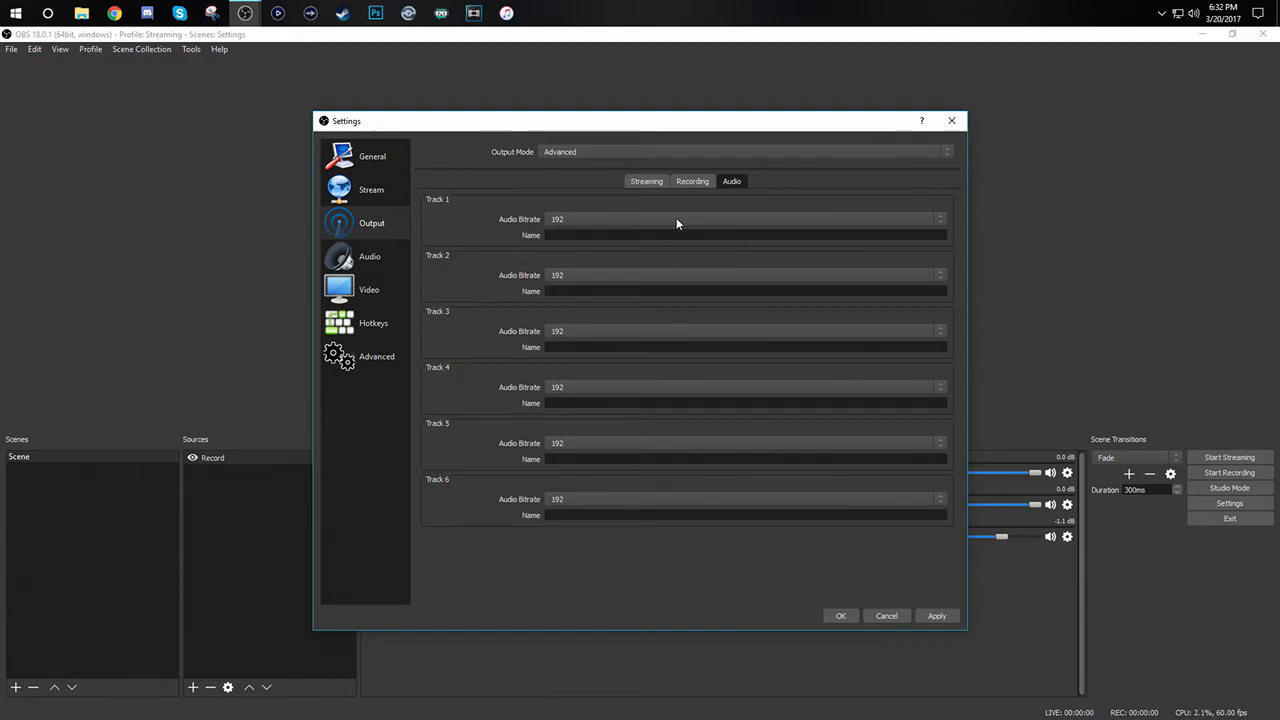
{"action": "left_click", "coordinate": [676, 217]}
{"action": "scroll", "coordinate": [664, 292], "scroll_direction": "down", "scroll_amount": 2}
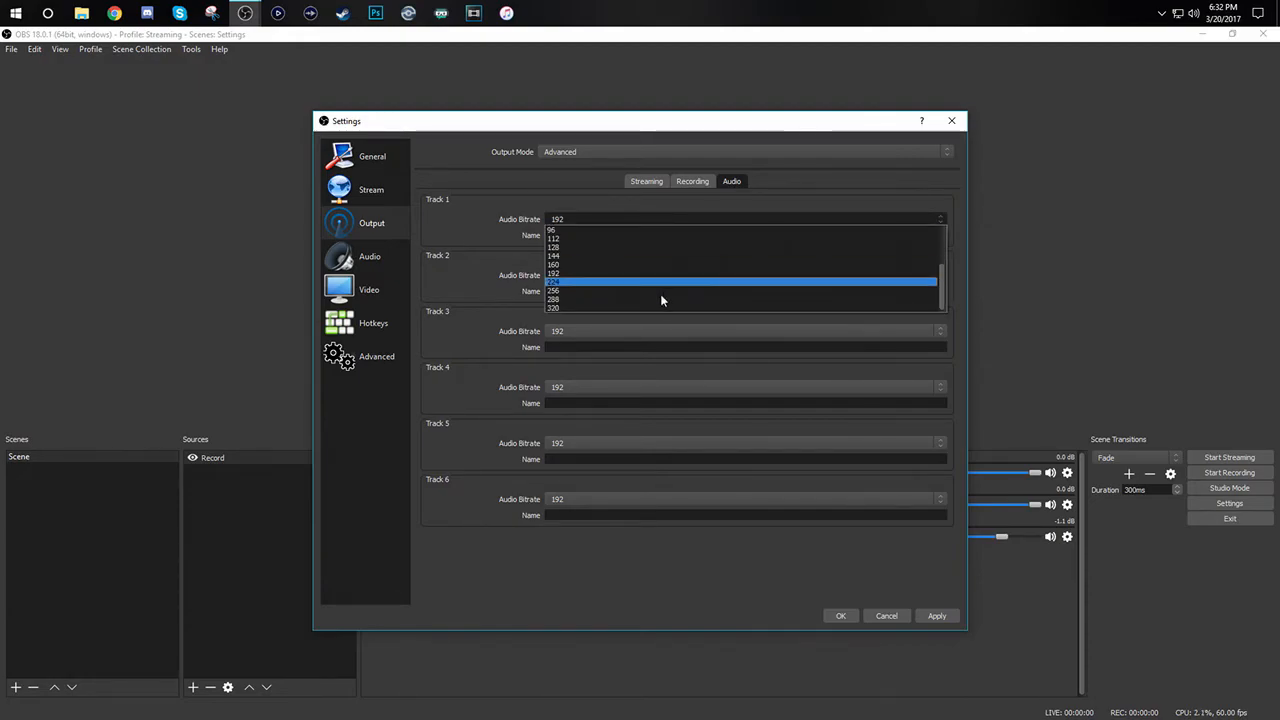
{"action": "left_click", "coordinate": [641, 307]}
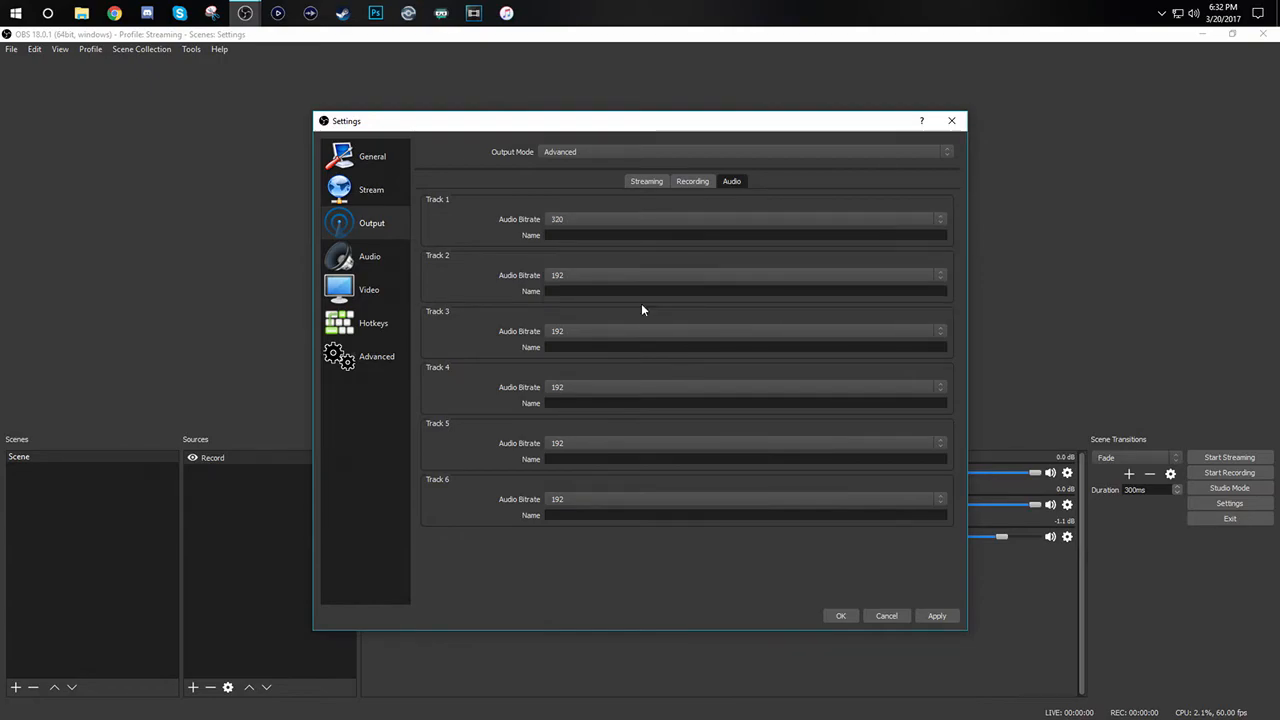
{"action": "left_click", "coordinate": [625, 275]}
{"action": "left_click", "coordinate": [591, 364]}
{"action": "left_click", "coordinate": [577, 331]}
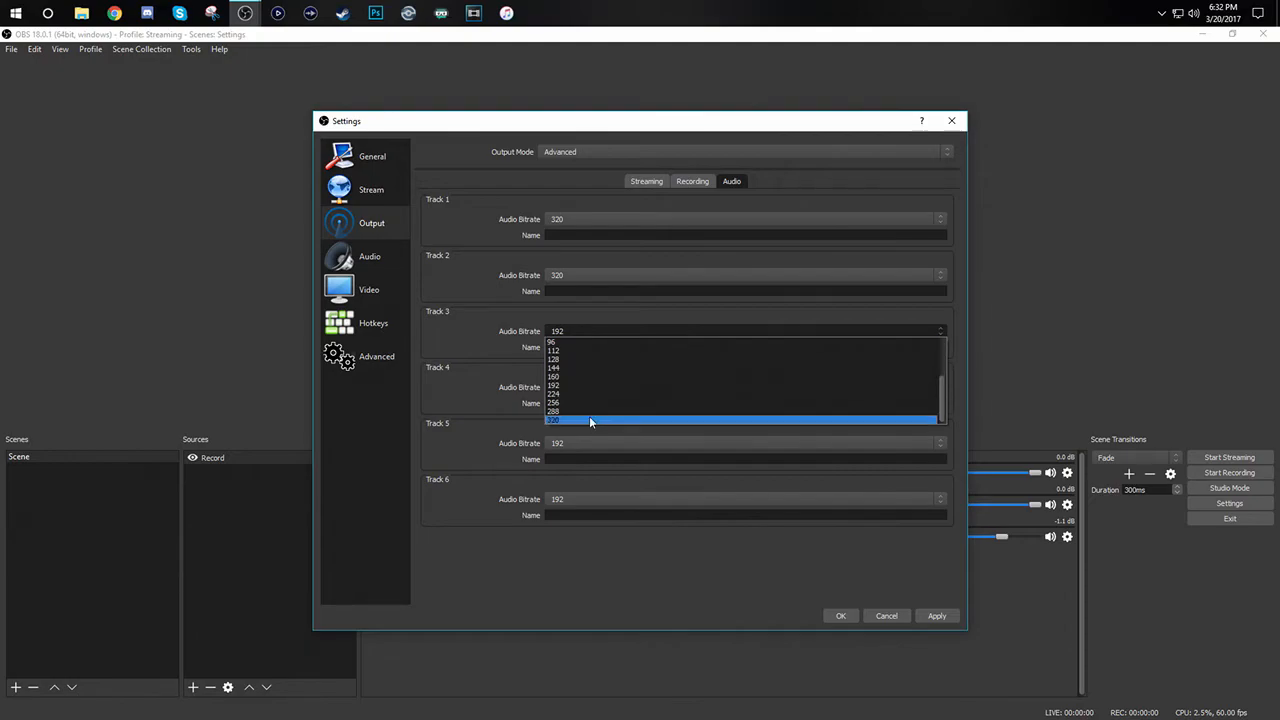
{"action": "left_click", "coordinate": [589, 416]}
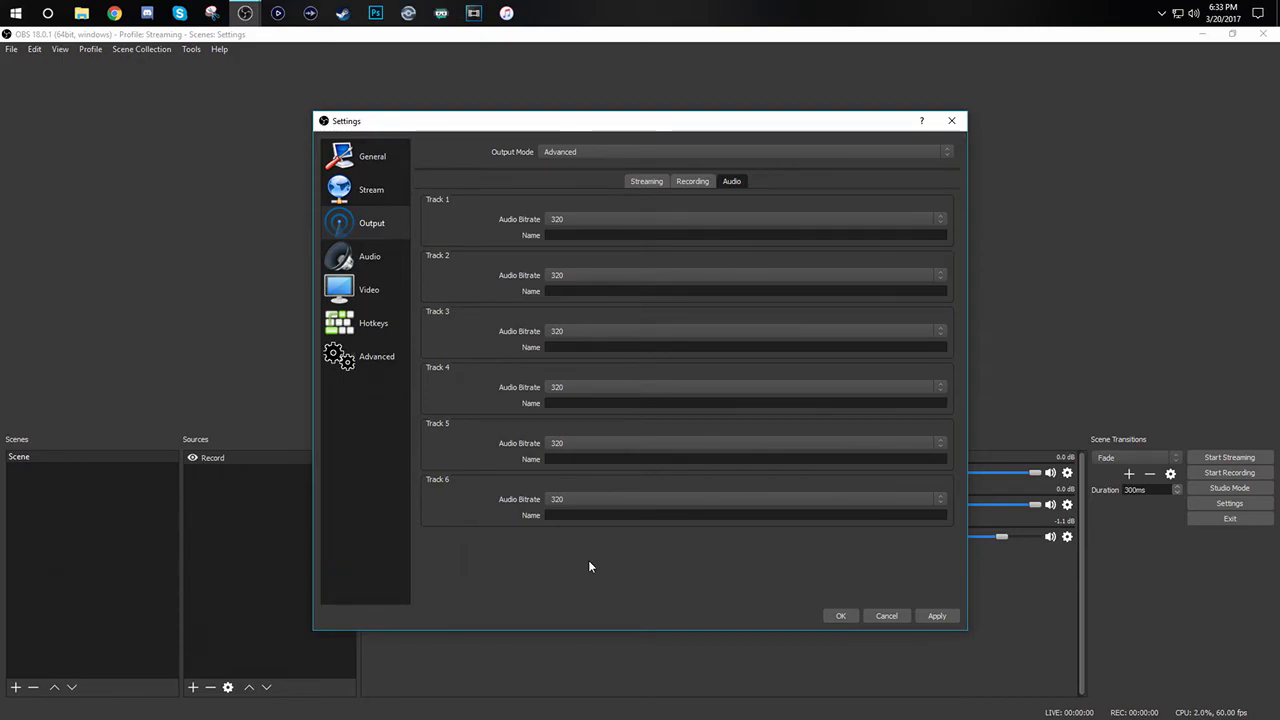
{"action": "left_click", "coordinate": [389, 254]}
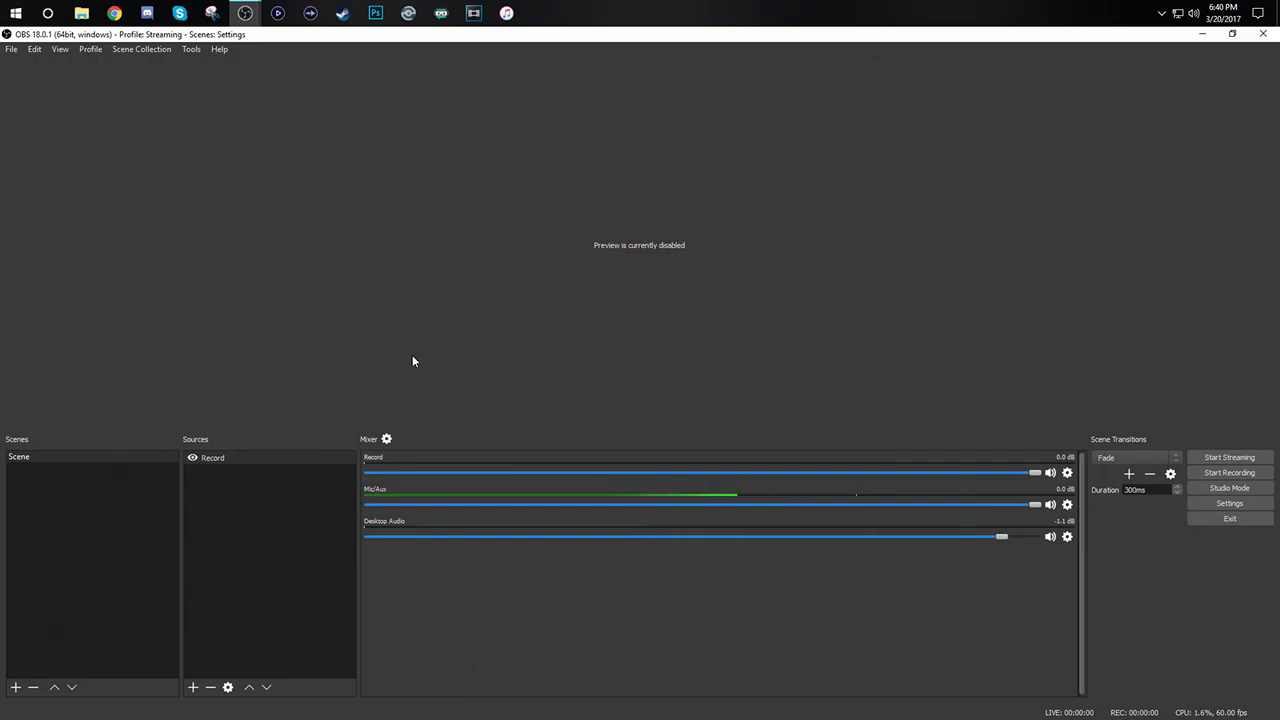
Step: In the advanced audio properties, enable track 4 for Record, Mic/Aux and Desktop Audio
{"action": "left_click", "coordinate": [387, 439]}
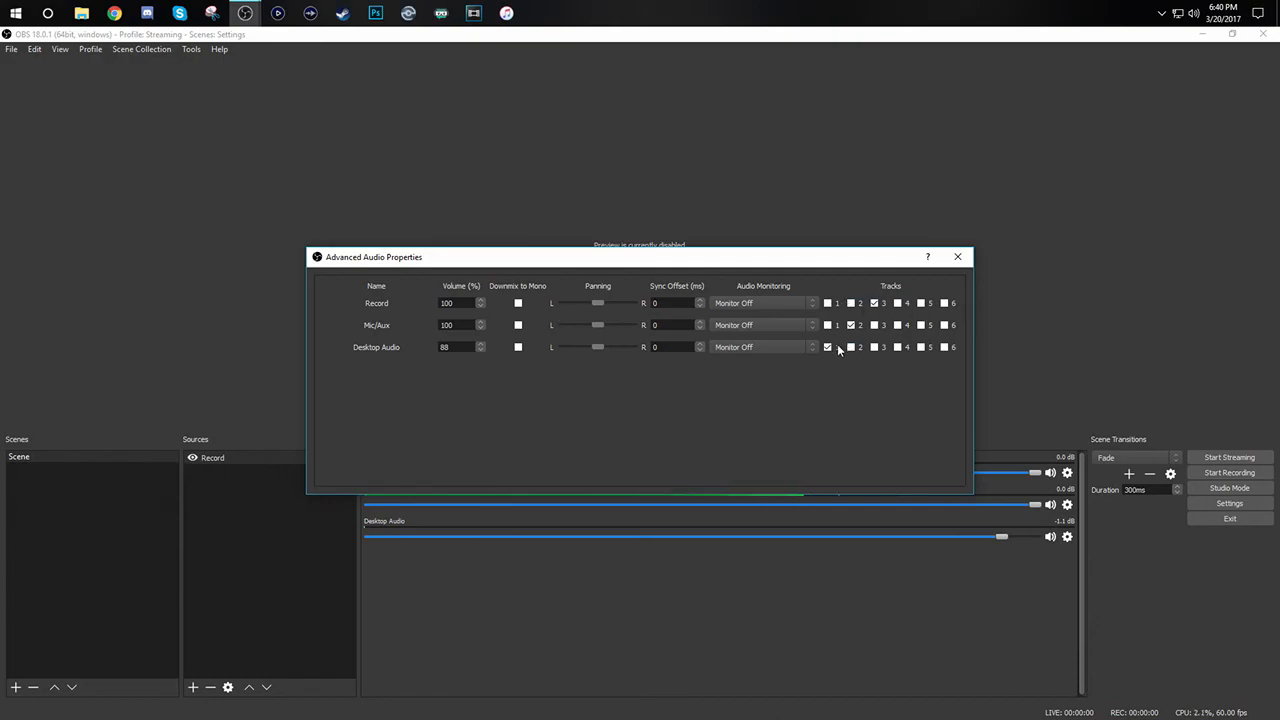
{"action": "left_click", "coordinate": [897, 303]}
{"action": "left_click", "coordinate": [897, 325]}
{"action": "left_click", "coordinate": [898, 347]}
{"action": "left_click", "coordinate": [950, 258]}
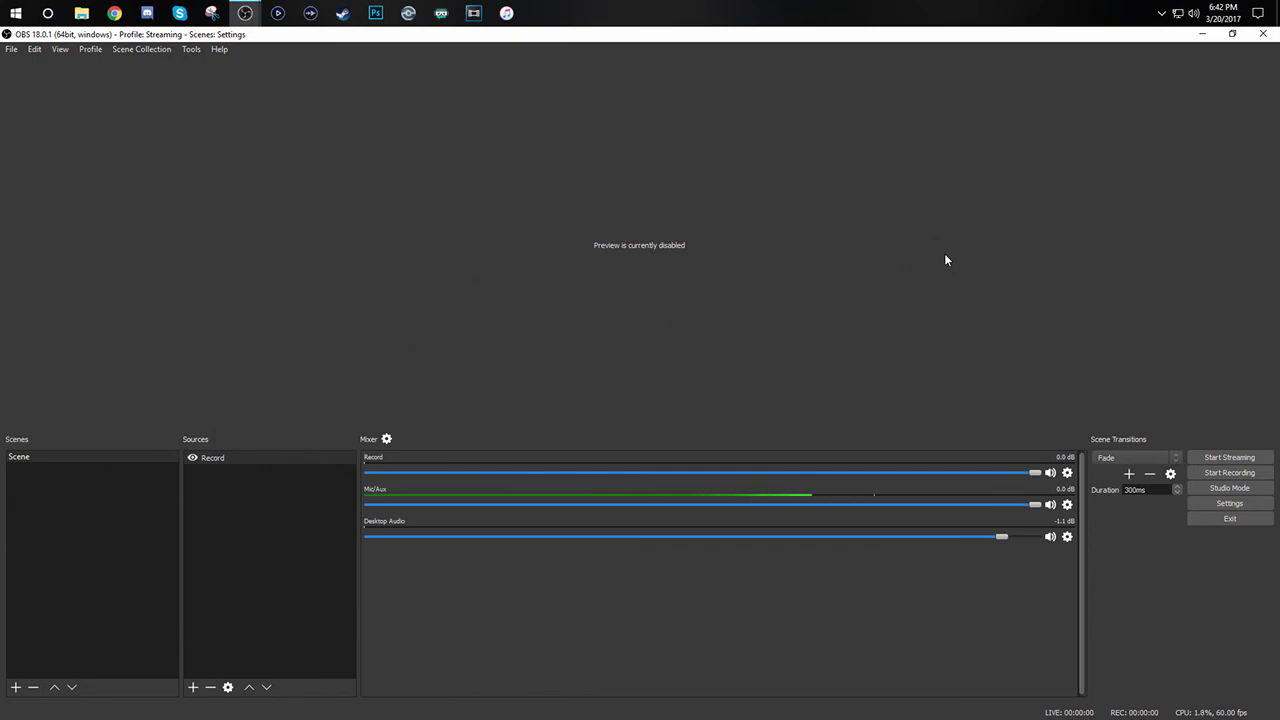